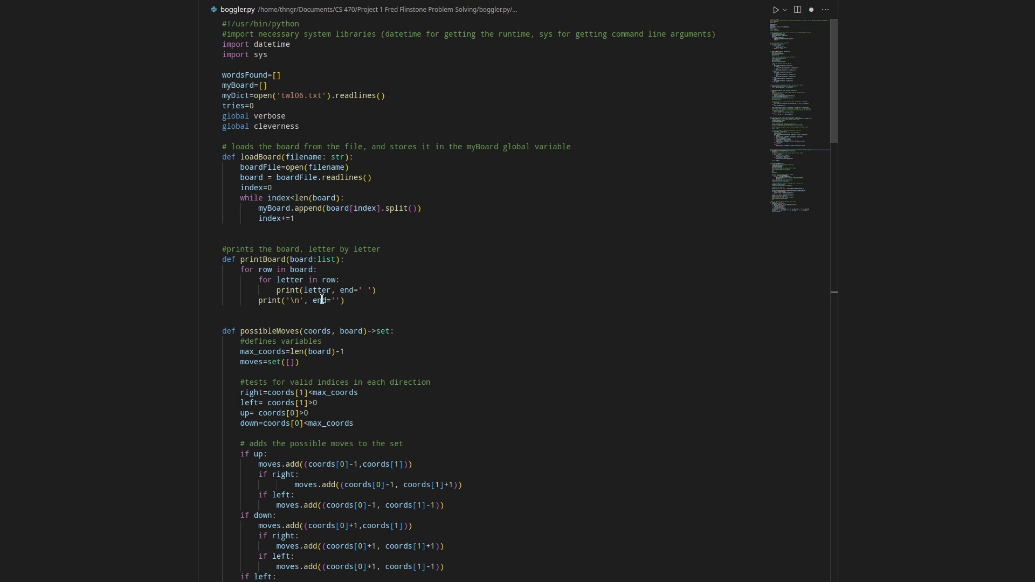
pyautogui.scroll(-2, 397, 170)
pyautogui.scroll(-1, 435, 252)
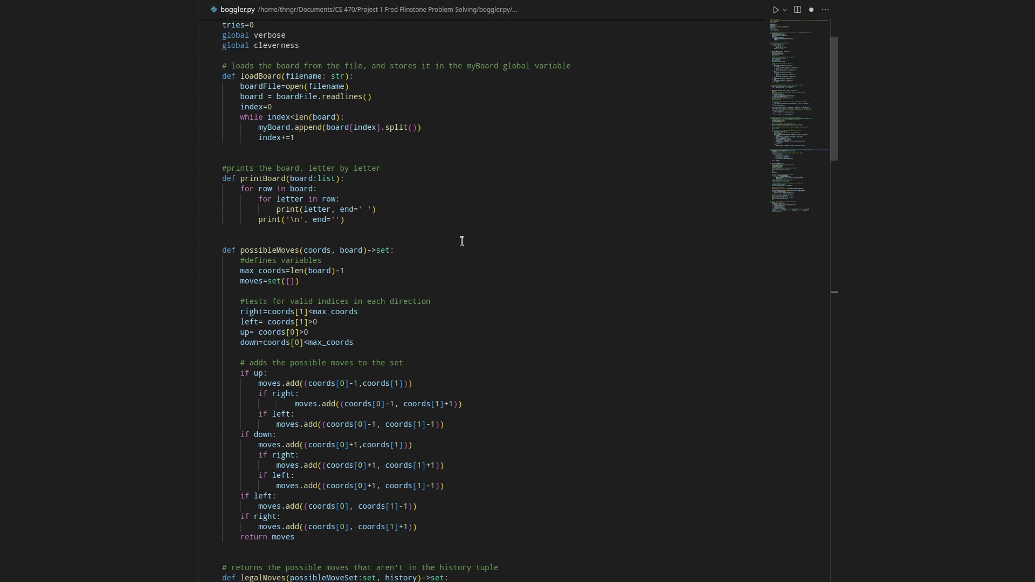
pyautogui.scroll(-2, 508, 235)
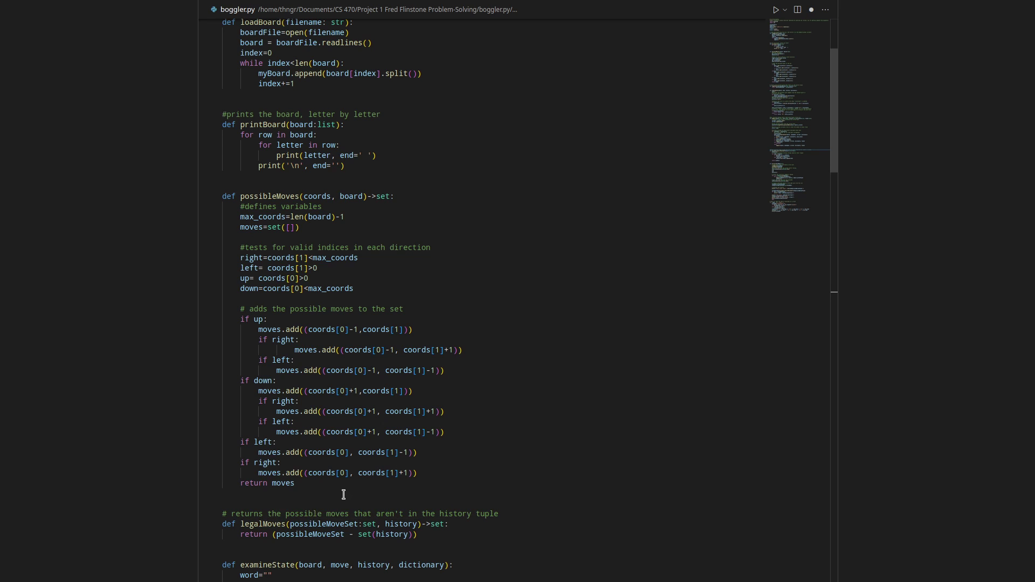
pyautogui.scroll(-3, 308, 453)
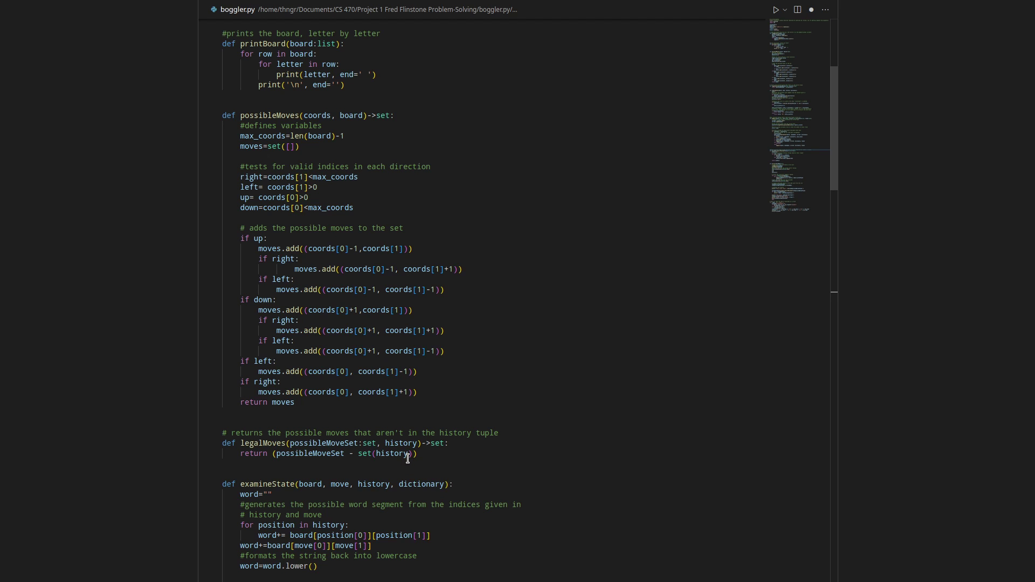
pyautogui.scroll(-3, 447, 466)
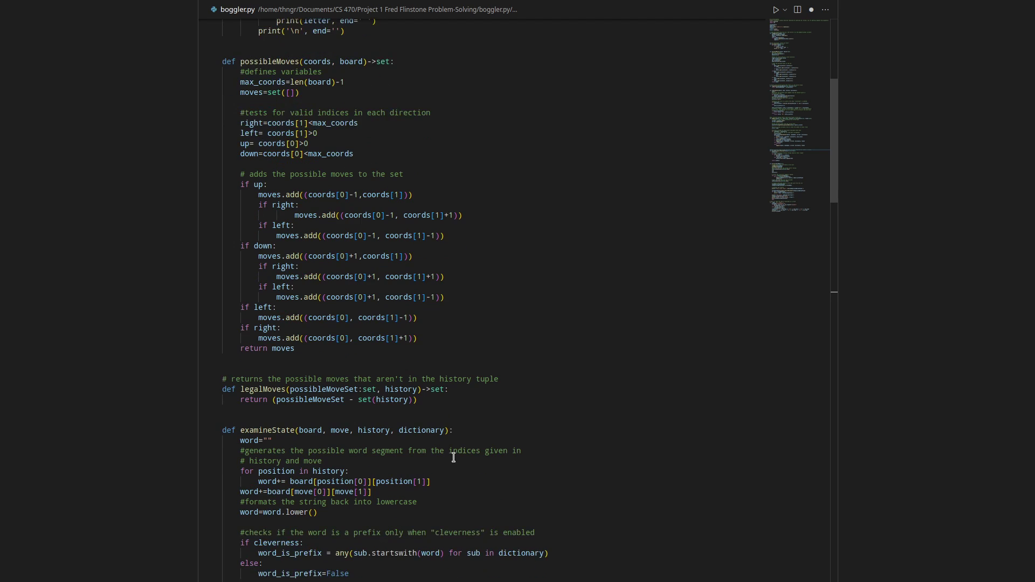
pyautogui.scroll(-2, 452, 456)
pyautogui.scroll(-3, 459, 360)
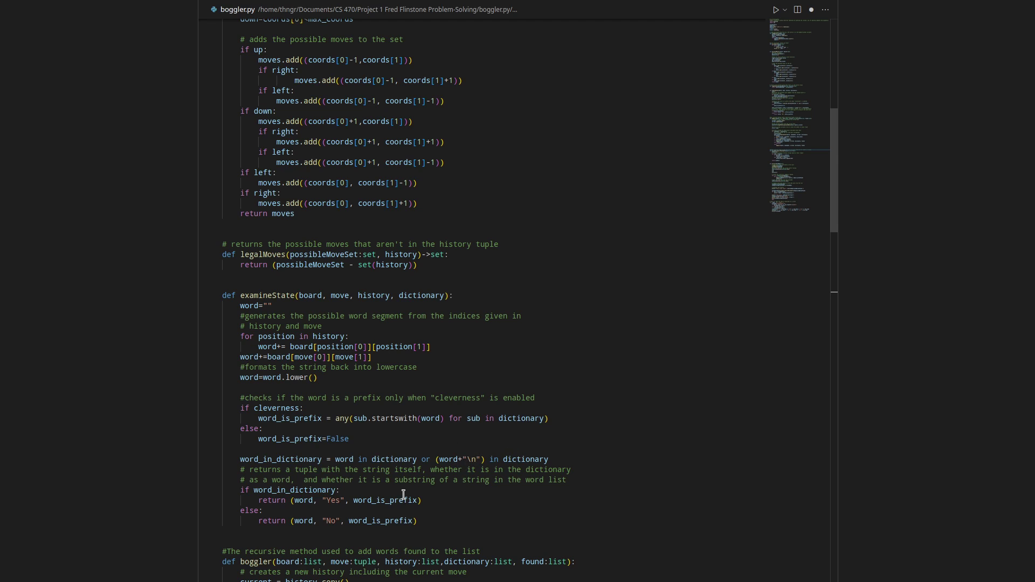
pyautogui.scroll(-2, 405, 521)
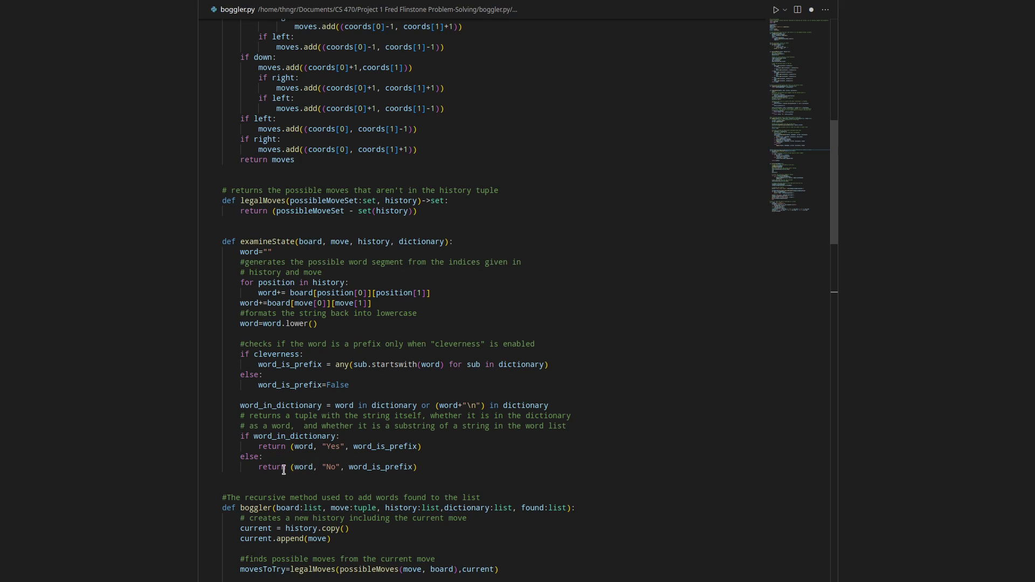
pyautogui.scroll(-2, 511, 458)
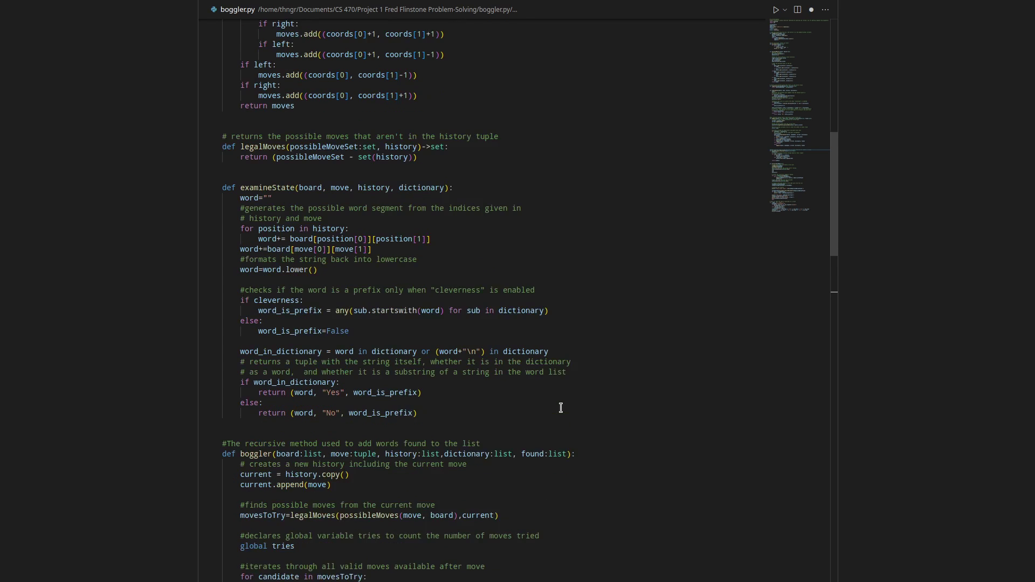
pyautogui.scroll(-2, 566, 405)
pyautogui.scroll(-2, 630, 380)
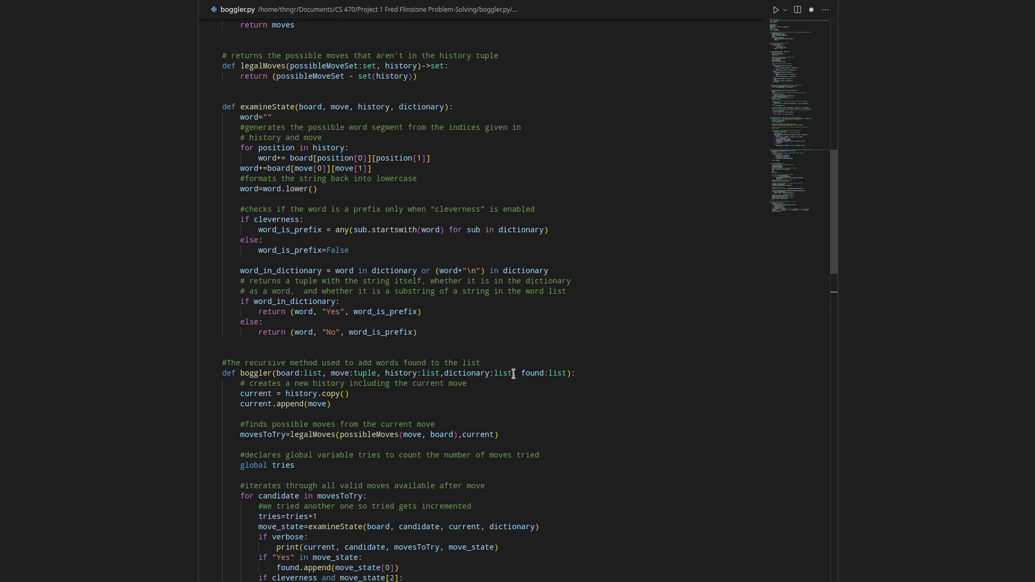
pyautogui.scroll(-2, 485, 380)
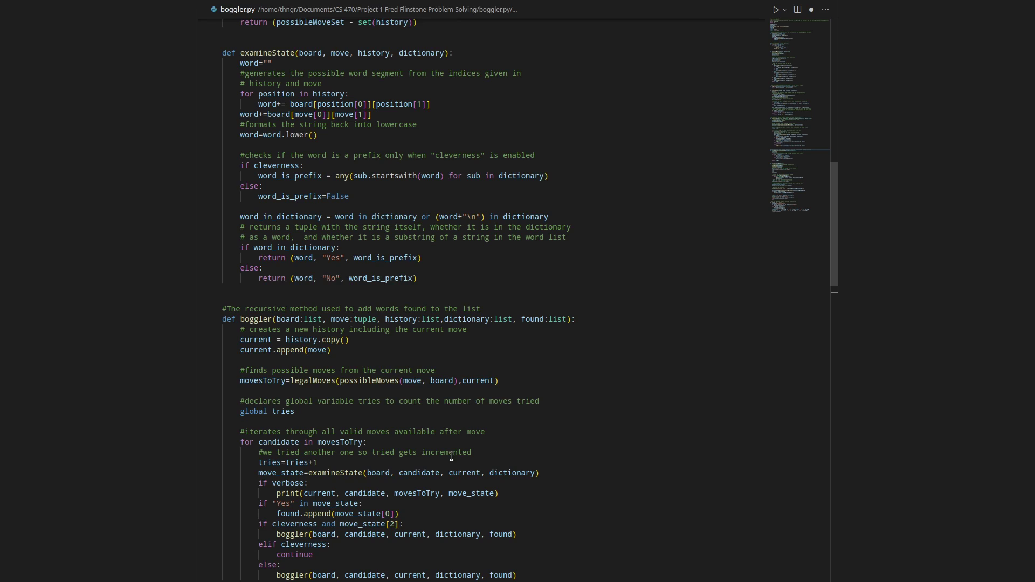
pyautogui.scroll(-1, 454, 453)
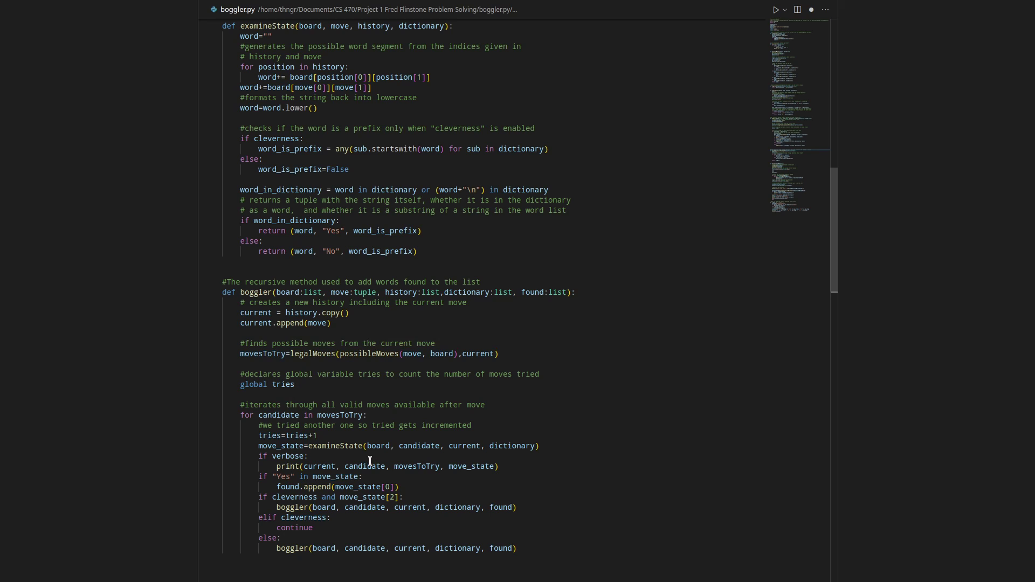
# Go to the definition of 'found' from the recursive boggler call's argument.
pyautogui.rightClick(503, 507)
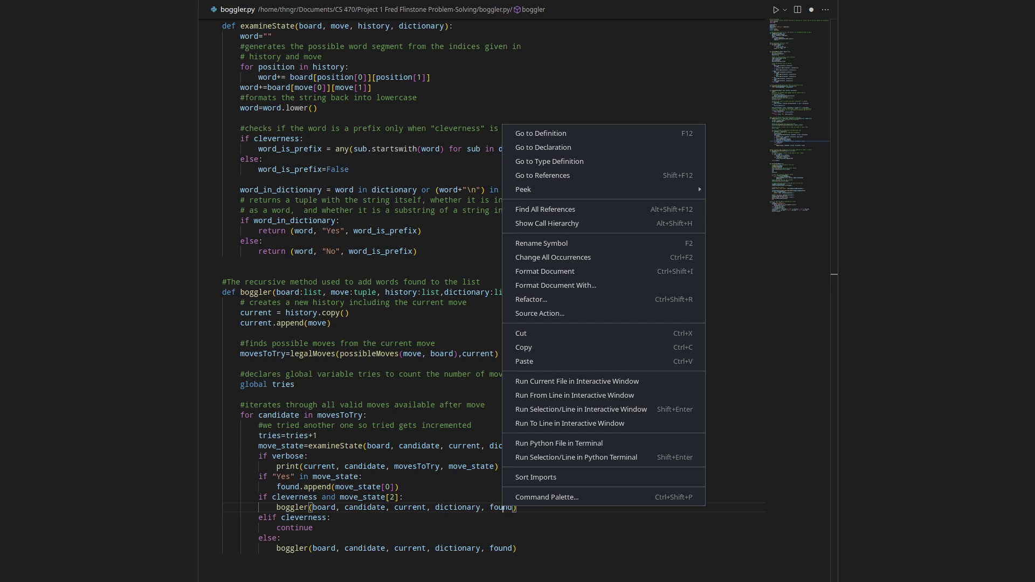
pyautogui.click(502, 507)
pyautogui.scroll(-3, 517, 323)
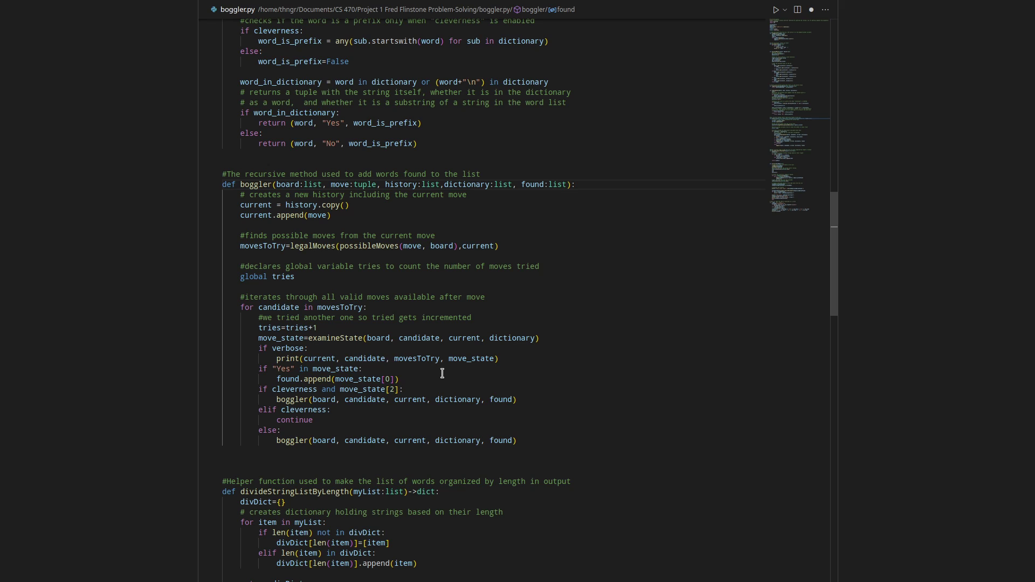
pyautogui.scroll(-3, 462, 369)
pyautogui.scroll(-3, 461, 369)
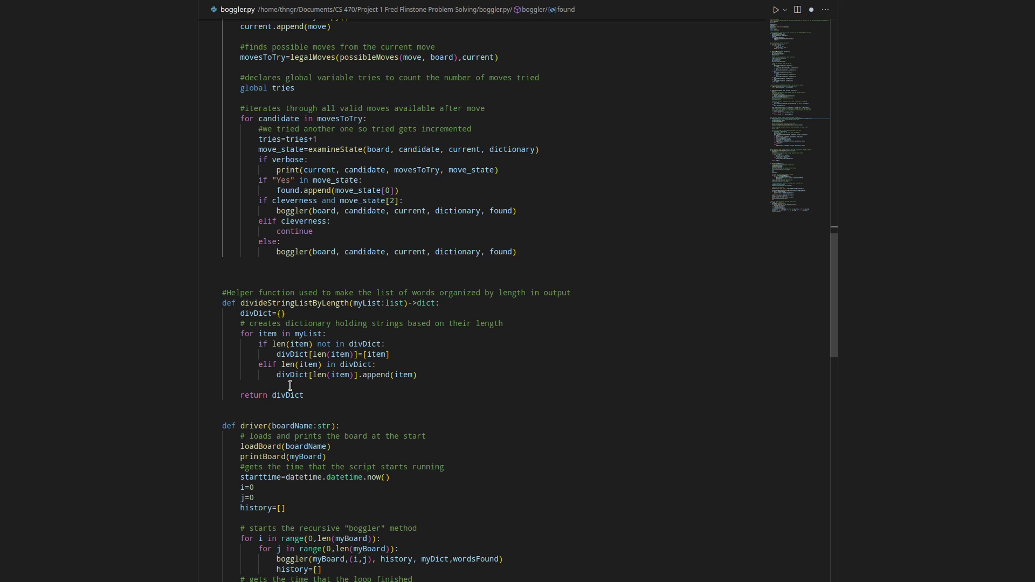
pyautogui.scroll(-3, 275, 388)
pyautogui.scroll(-1, 276, 360)
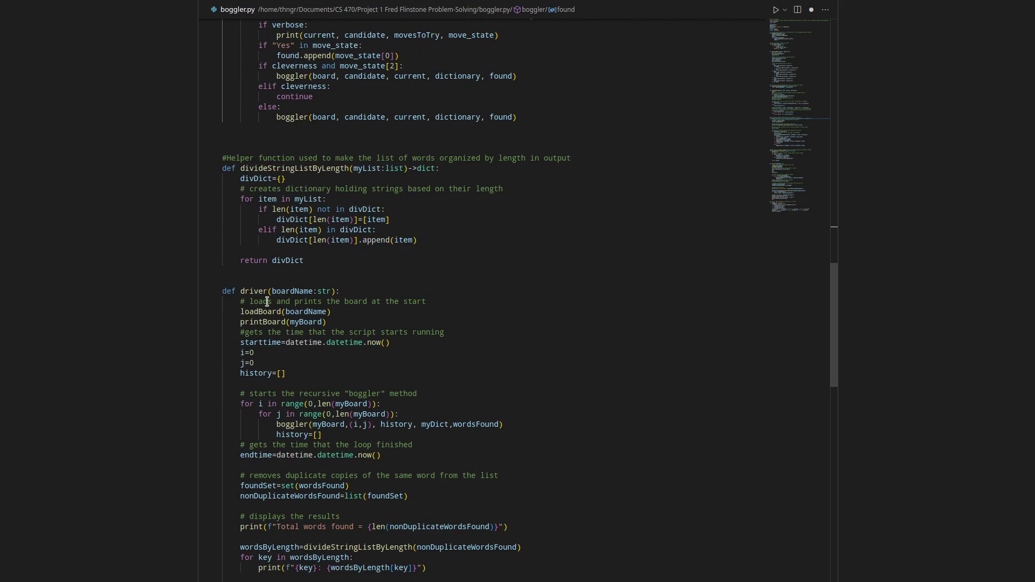
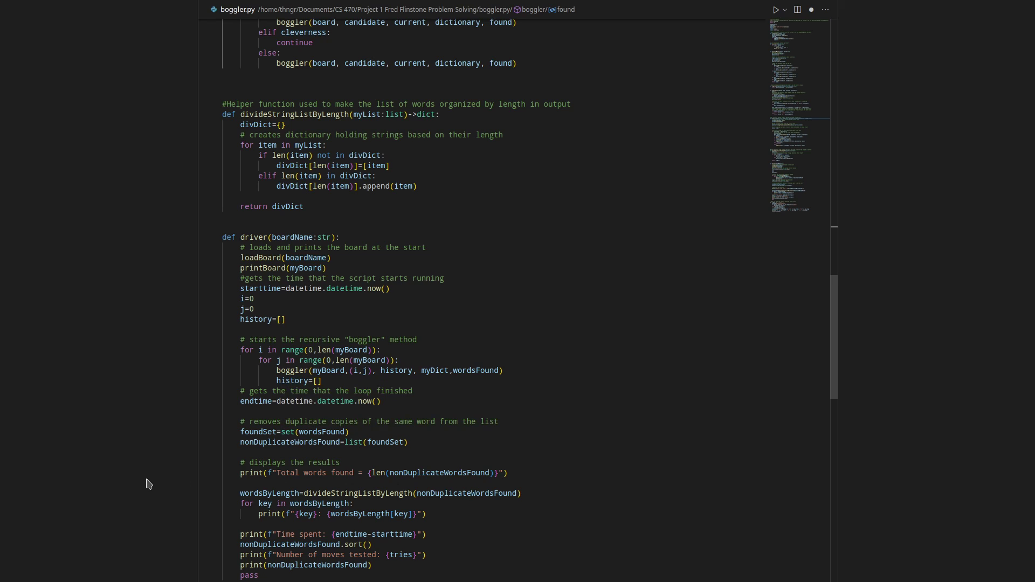
pyautogui.scroll(-3, 348, 439)
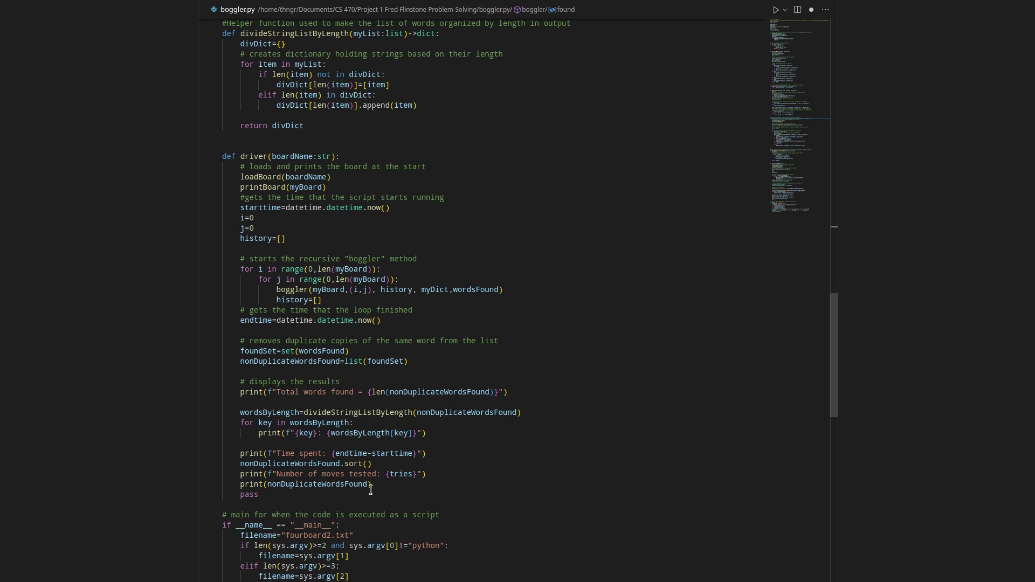
pyautogui.scroll(-3, 441, 488)
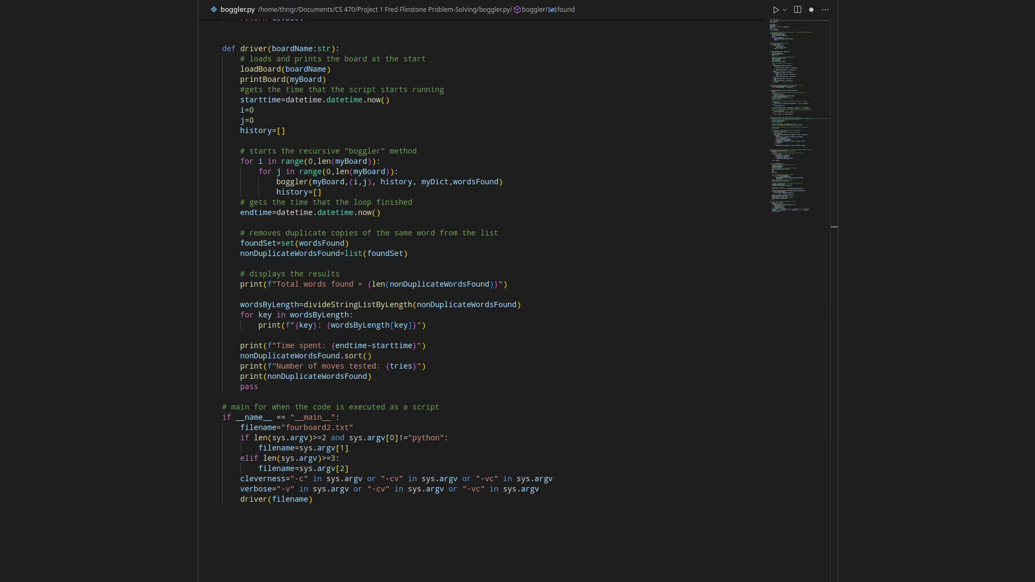
# Switch from boggler.py in the editor to the Konsole terminal window.
pyautogui.hotkey('alt', 'Tab')
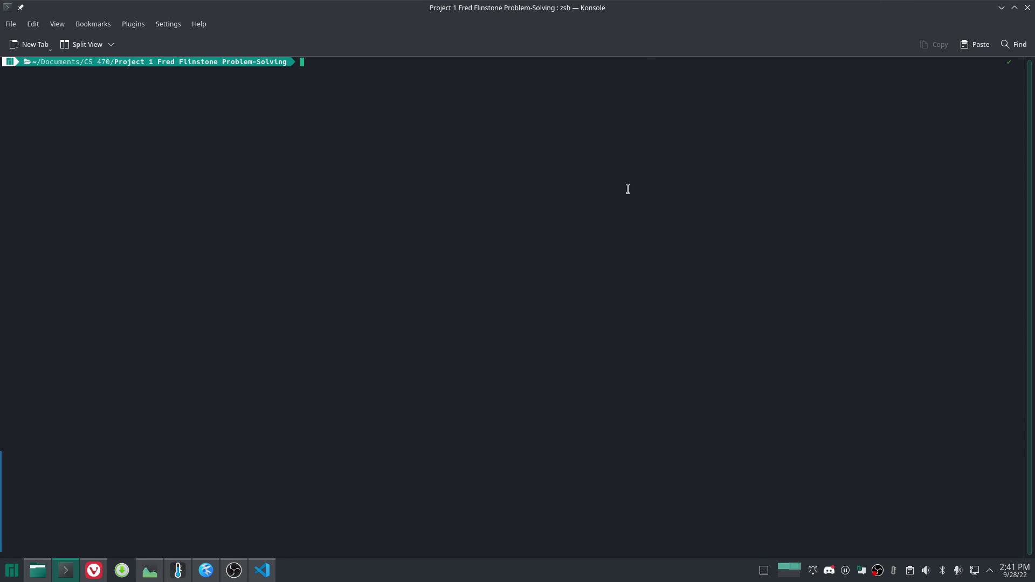
pyautogui.write('./boggler.py test1.txt 1')
# Run ./boggler.py on twoboard.txt, finding 9 words in 60 moves.
pyautogui.hotkey('ctrl', 'w')
pyautogui.hotkey('ctrl', 'w')
pyautogui.write('two')
pyautogui.press('Tab')
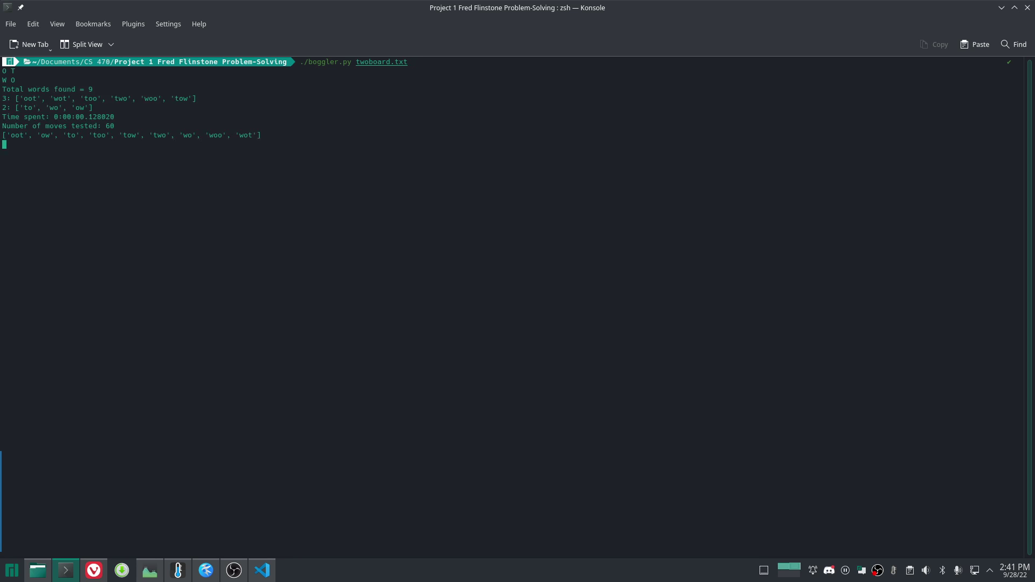
pyautogui.press('Return')
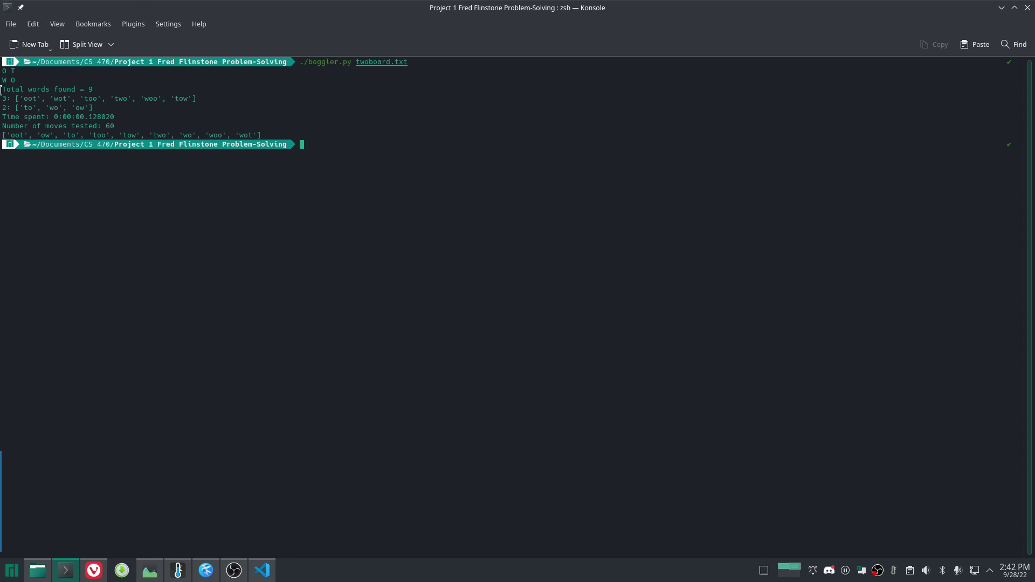
# Select the printed 2x2 board letters, deselect, and recall the previous command.
pyautogui.moveTo(15, 83); pyautogui.dragTo(3, 72)
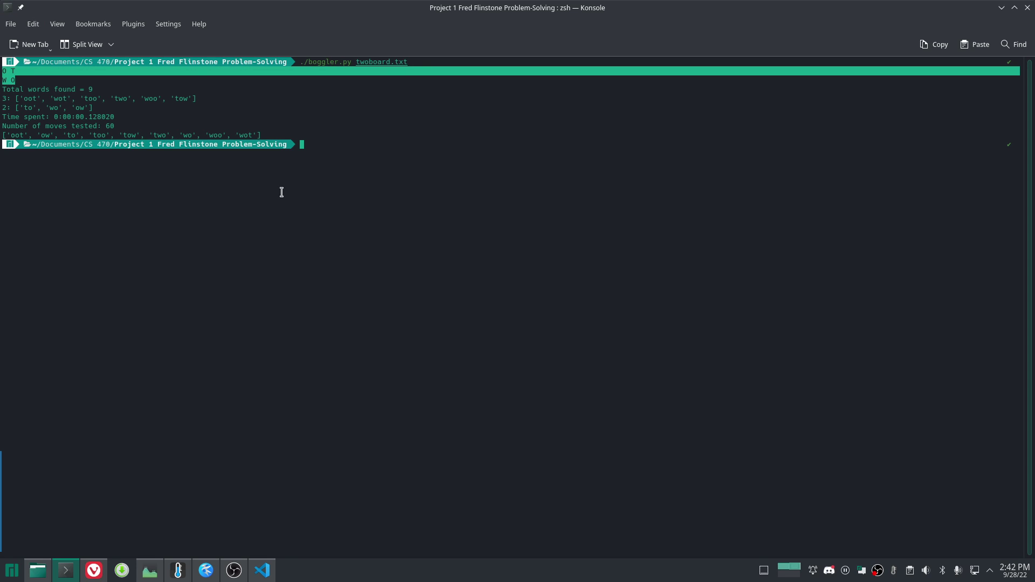
pyautogui.click(315, 144)
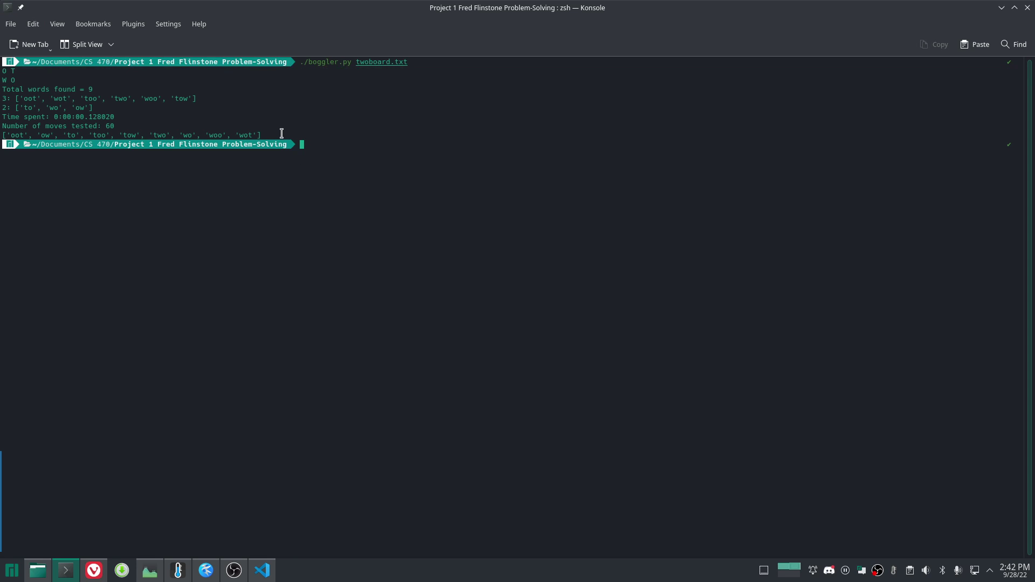
pyautogui.press('Up')
pyautogui.write('-')
pyautogui.write('c')
# Rerun twoboard.txt with -c (9 words, 48 moves), then recall and strip its arguments.
pyautogui.press('Return')
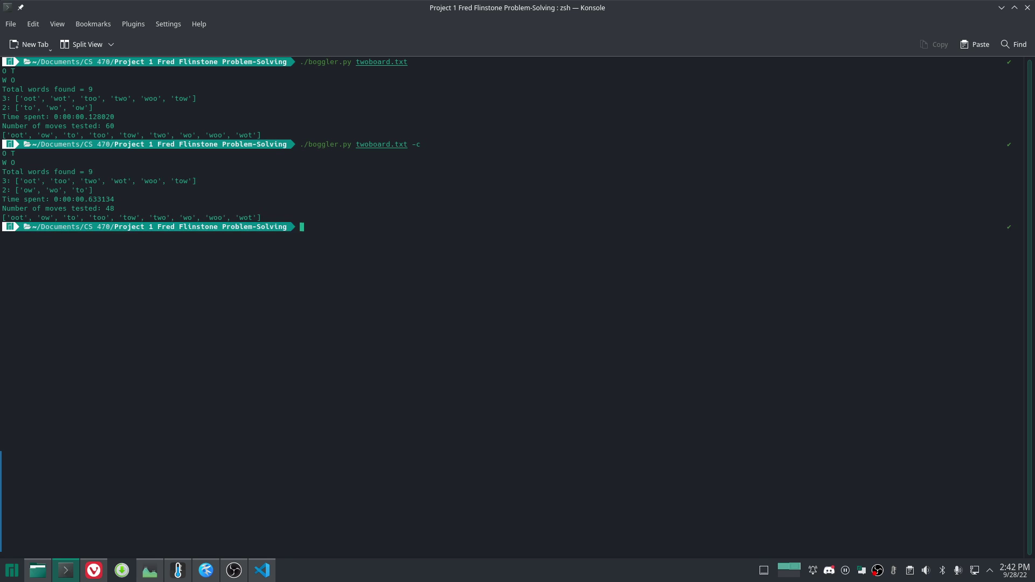
pyautogui.press('Up')
pyautogui.press('BackSpace')
pyautogui.press('BackSpace')
pyautogui.press('BackSpace')
pyautogui.press('BackSpace')
pyautogui.press('BackSpace')
pyautogui.write('three')
# Run ./boggler.py threeboard.txt -c, getting 40 words after 322 moves.
pyautogui.press('Right')
pyautogui.press('BackSpace')
pyautogui.write('-c')
pyautogui.press('BackSpace')
pyautogui.press('Return')
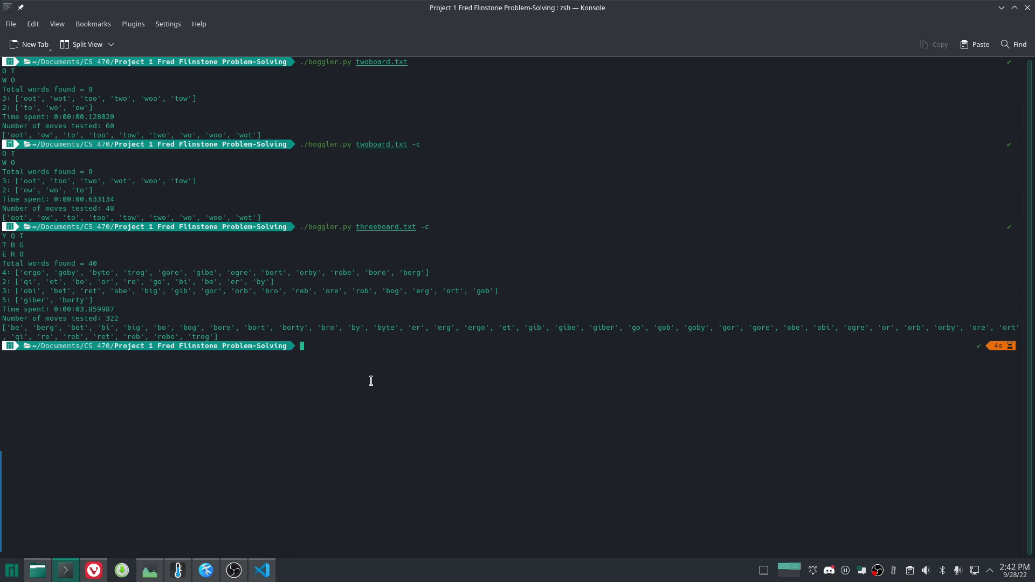
# Rerun threeboard.txt without -c, finding the same 40 words after 10,296 moves.
pyautogui.press('Up')
pyautogui.press('Left')
pyautogui.press('Left')
pyautogui.press('Return')
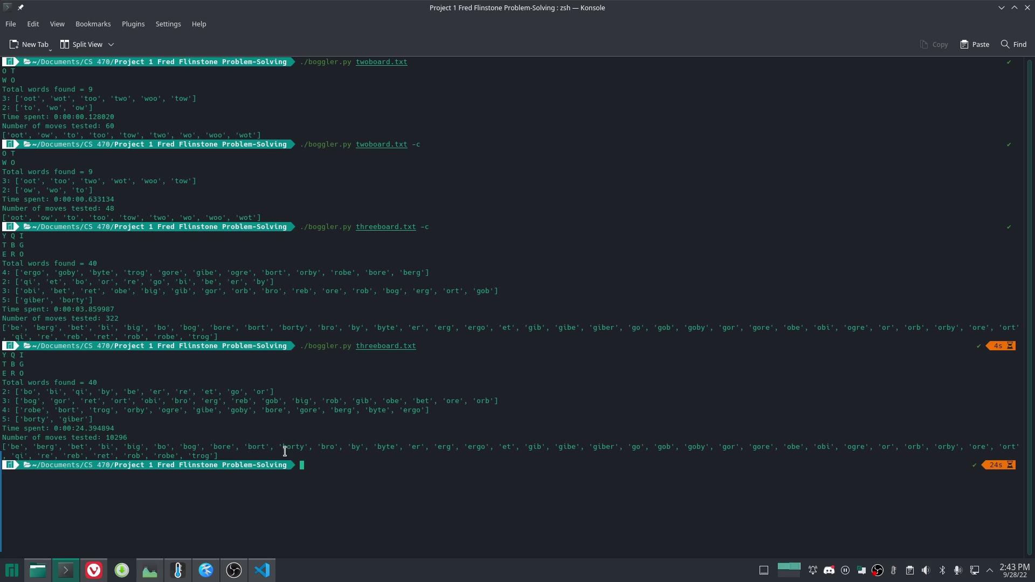
# Run ./boggler.py fourboard2.txt -c, finding 54 words after 1,208 moves.
pyautogui.press('Up')
pyautogui.press('Left')
pyautogui.press('Left')
pyautogui.press('Left')
pyautogui.hotkey('ctrl', 'k')
pyautogui.write('fo')
pyautogui.press('Right')
pyautogui.press('Left')
pyautogui.press('Left')
pyautogui.press('Left')
pyautogui.write('2')
pyautogui.press('End')
pyautogui.press('Return')
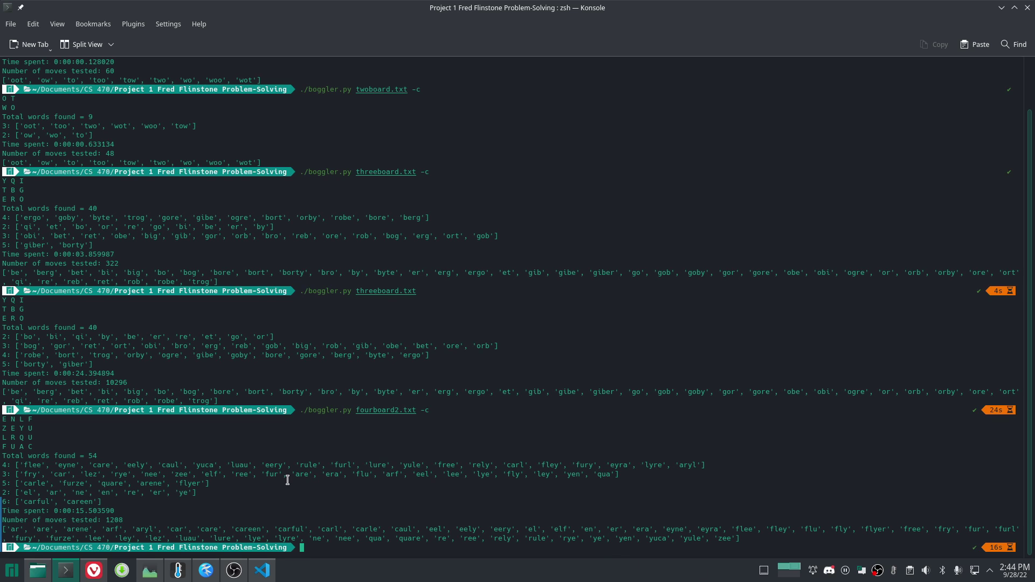
pyautogui.rightClick(414, 422)
pyautogui.click(288, 571)
# In Kate's output.txt, select the saved result block on lines 1–9 and line 19's word list.
pyautogui.click(206, 572)
pyautogui.click(235, 411)
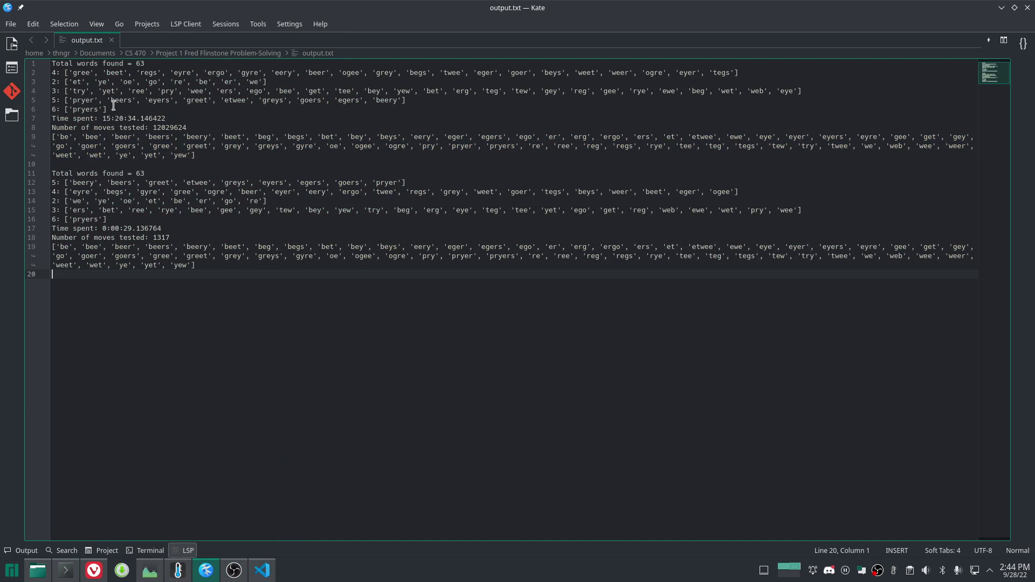
pyautogui.click(214, 165)
pyautogui.moveTo(194, 155); pyautogui.dragTo(51, 63)
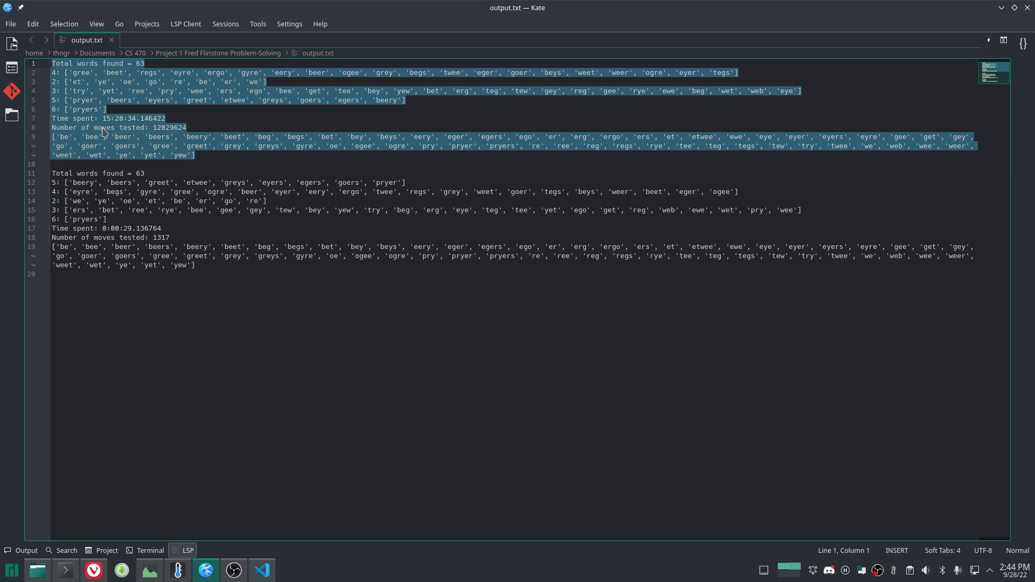
pyautogui.click(193, 132)
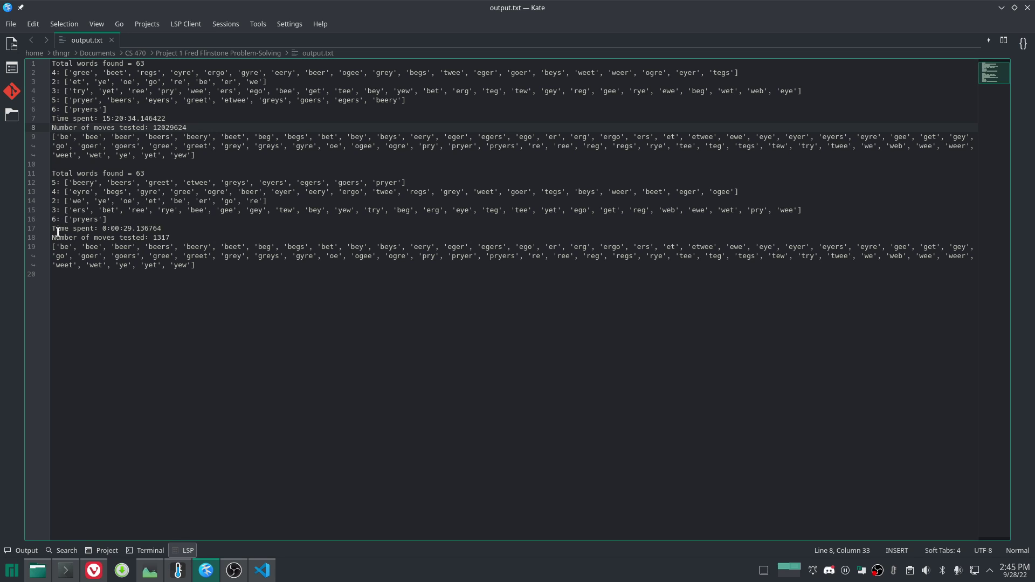
pyautogui.moveTo(53, 246); pyautogui.dragTo(196, 265)
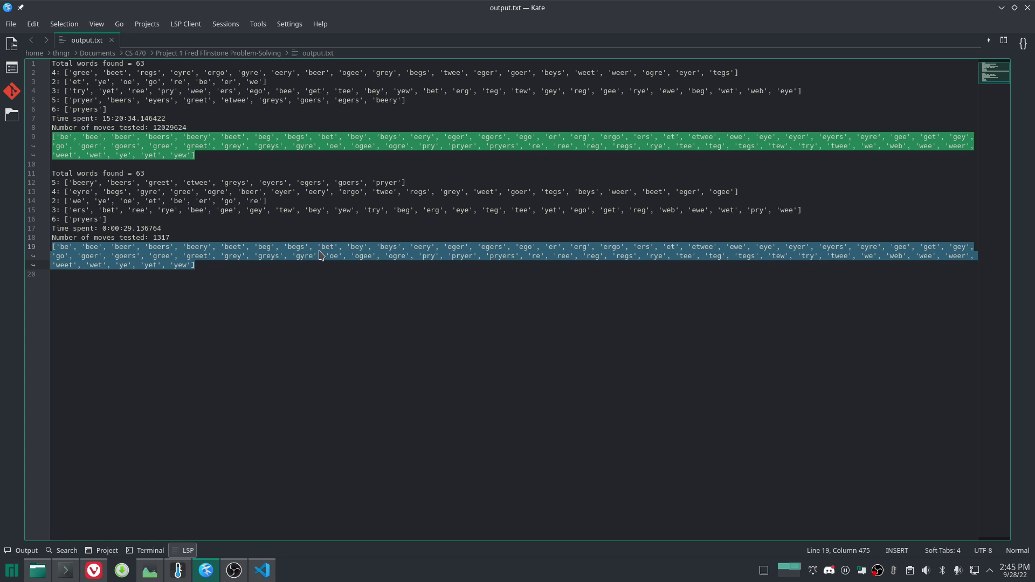
pyautogui.click(299, 276)
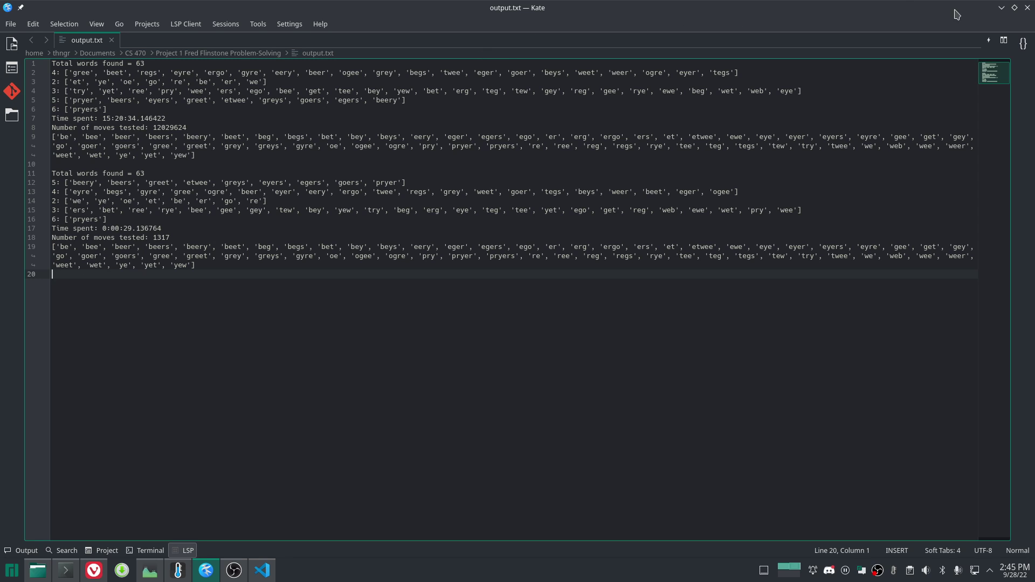
# Run test1.txt with -c for 63 words in 1,317 moves, then return to Kate.
pyautogui.click(1001, 7)
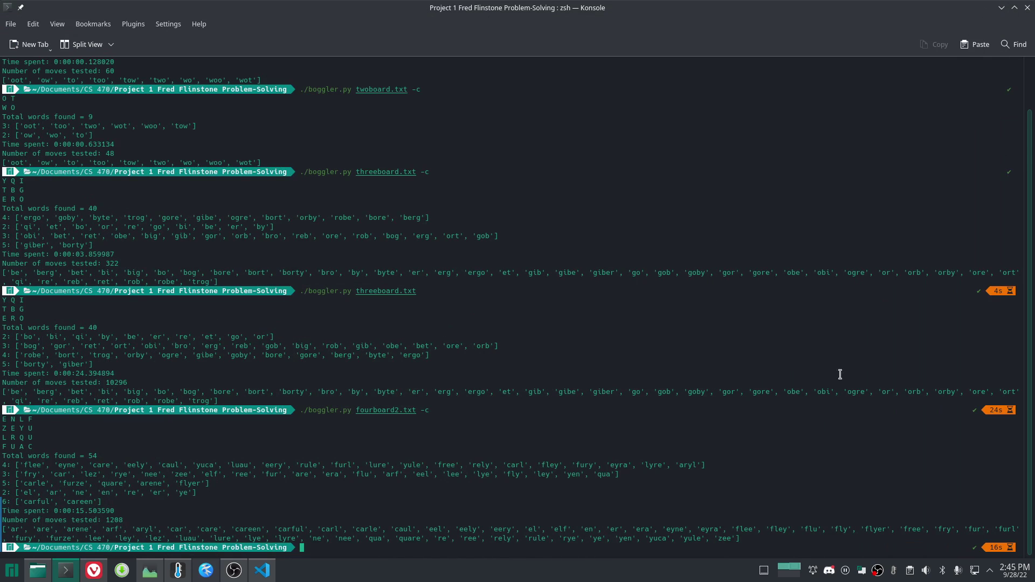
pyautogui.press('Up')
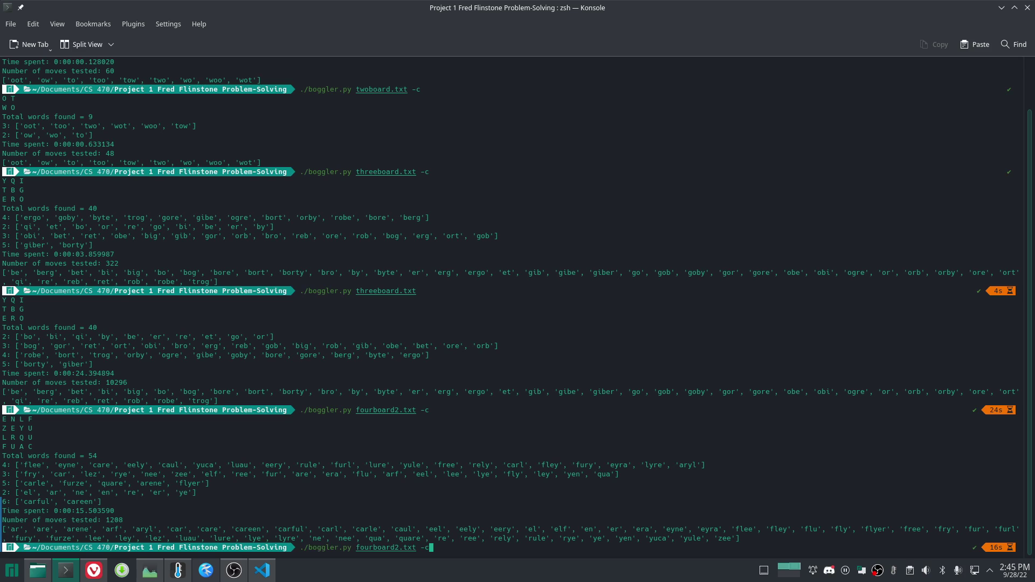
pyautogui.press('Left')
pyautogui.press('Left')
pyautogui.hotkey('ctrl', 'Left')
pyautogui.press('Left')
pyautogui.press('Left')
pyautogui.press('Left')
pyautogui.press('Left')
pyautogui.press('Delete')
pyautogui.press('Delete')
pyautogui.press('Delete')
pyautogui.press('Delete')
pyautogui.press('Delete')
pyautogui.press('Delete')
pyautogui.write('te')
pyautogui.write('st1')
pyautogui.press('Return')
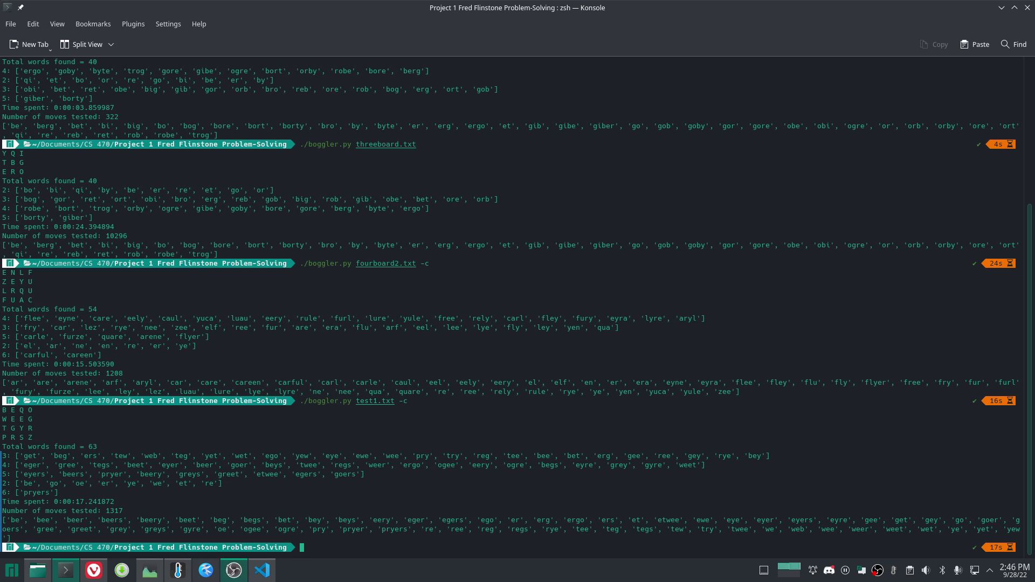
pyautogui.click(206, 571)
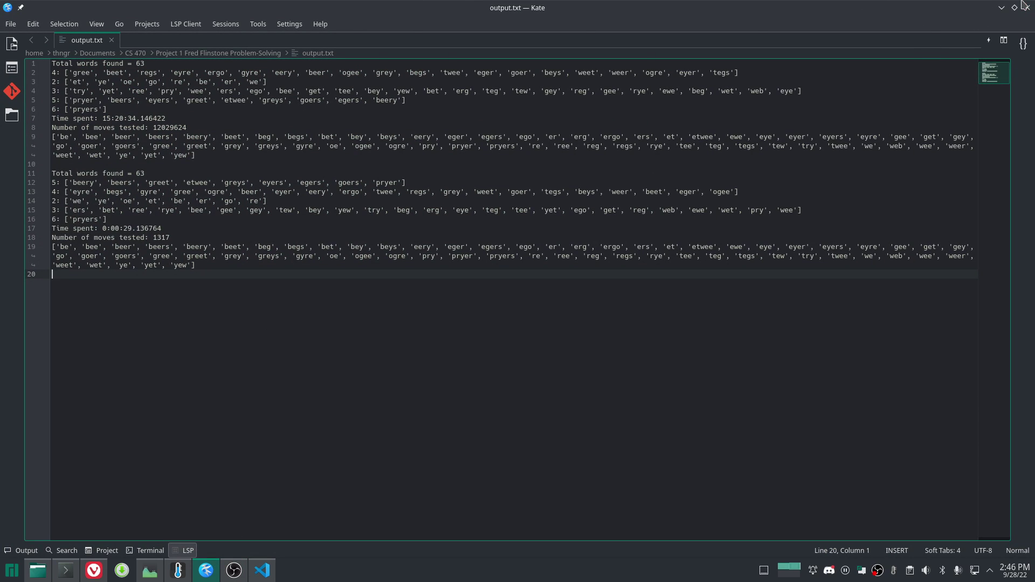
# Minimize Kate and select the test1 run's word list in Konsole, then switch back.
pyautogui.click(1001, 7)
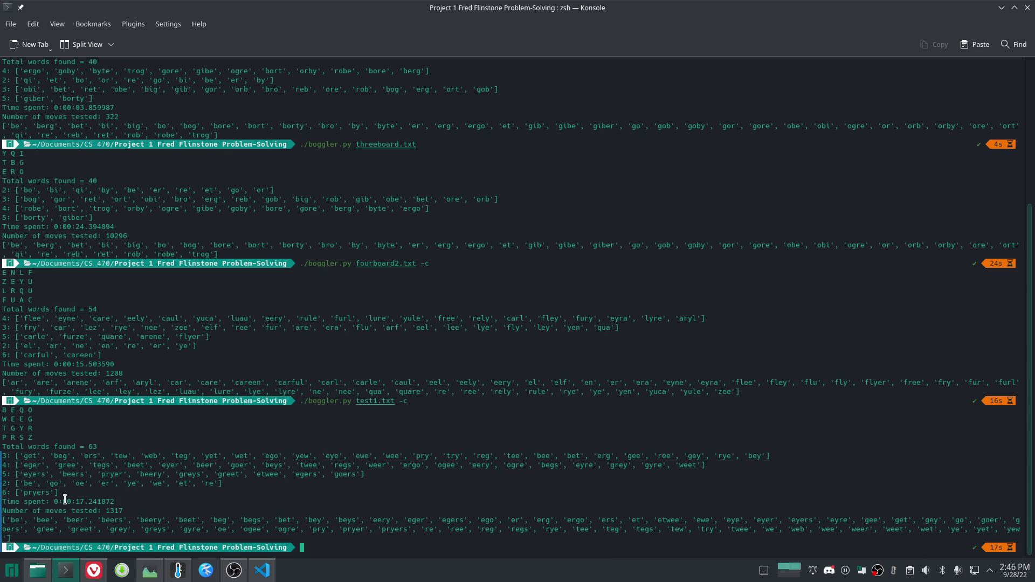
pyautogui.moveTo(2, 517); pyautogui.dragTo(533, 540)
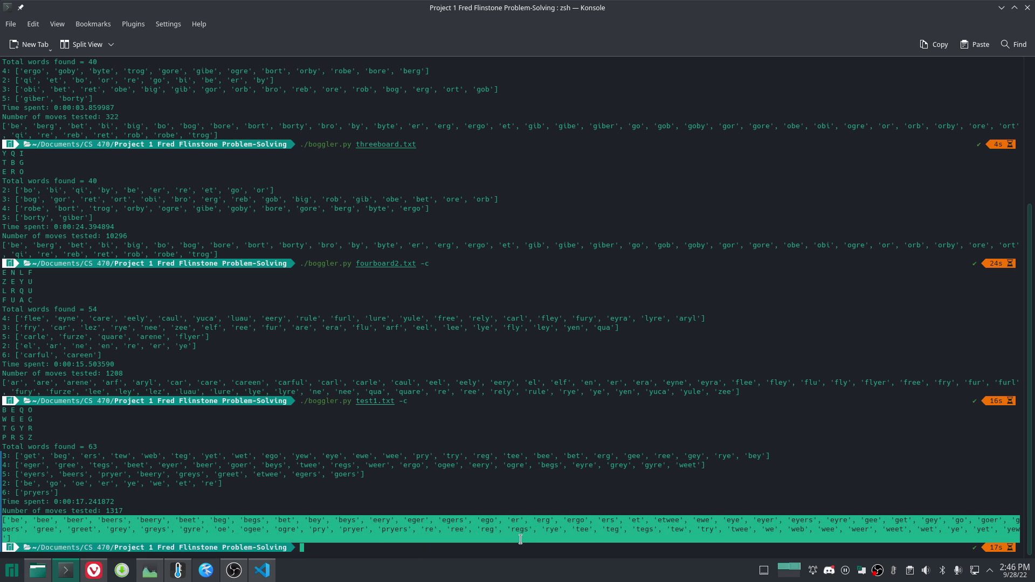
pyautogui.moveTo(534, 540)
pyautogui.mouseDown()
pyautogui.moveTo(403, 514)
pyautogui.moveTo(89, 539)
pyautogui.mouseUp()
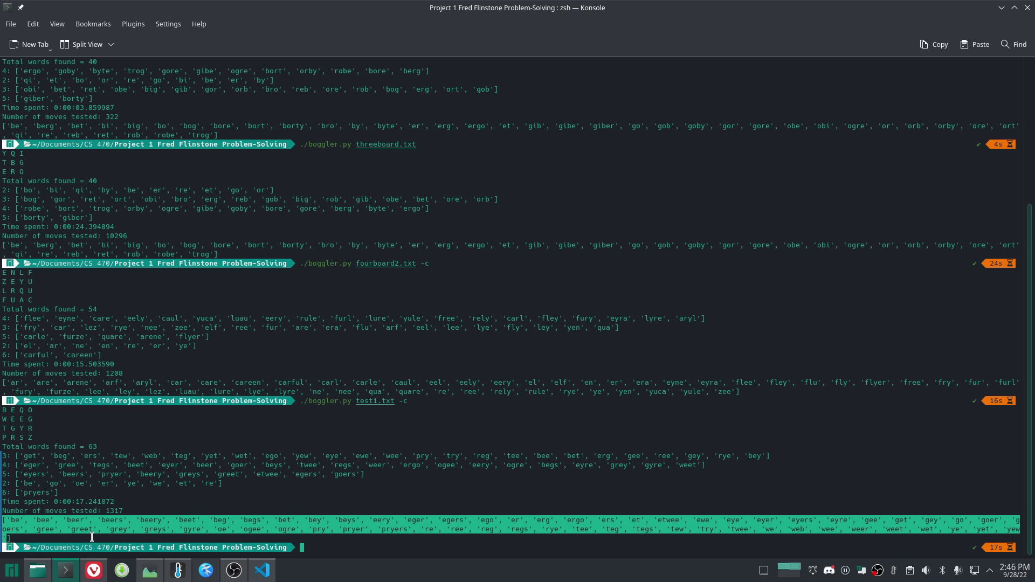
pyautogui.click(261, 569)
# Search output.txt for the copied test1 word list, matching lines 9 and 19.
pyautogui.click(202, 572)
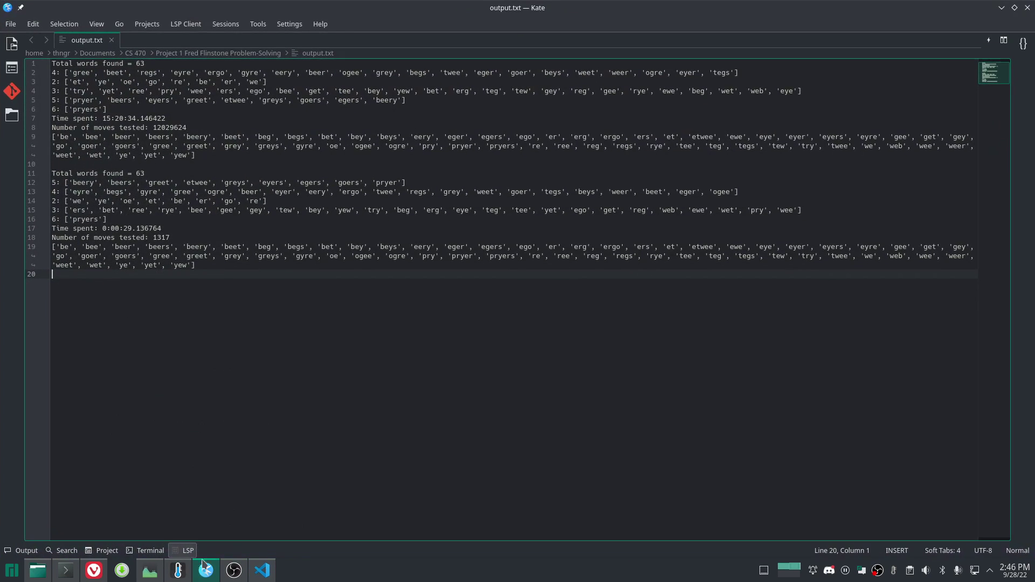
pyautogui.hotkey('ctrl', 'f')
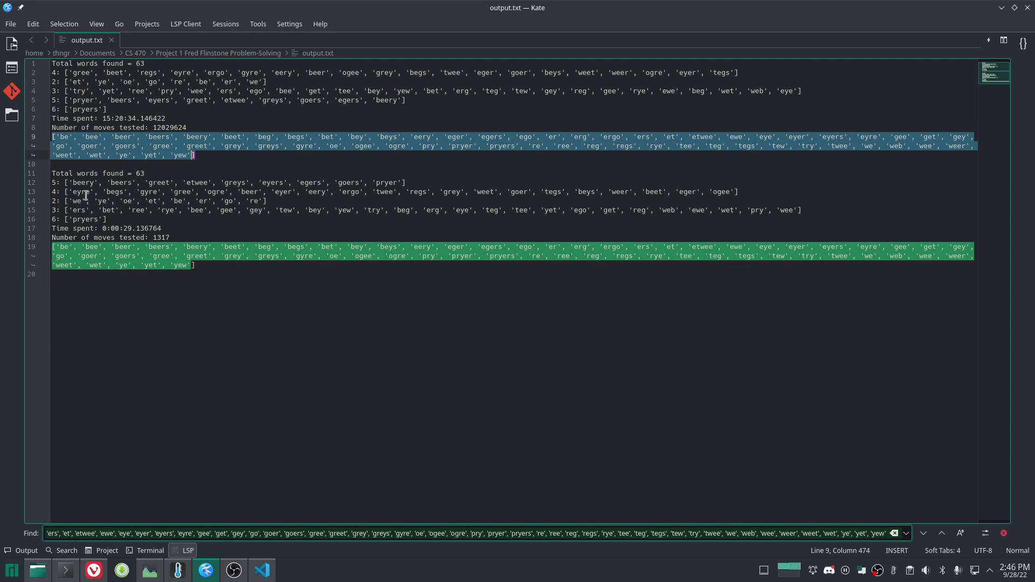
pyautogui.hotkey('shift', 'Right')
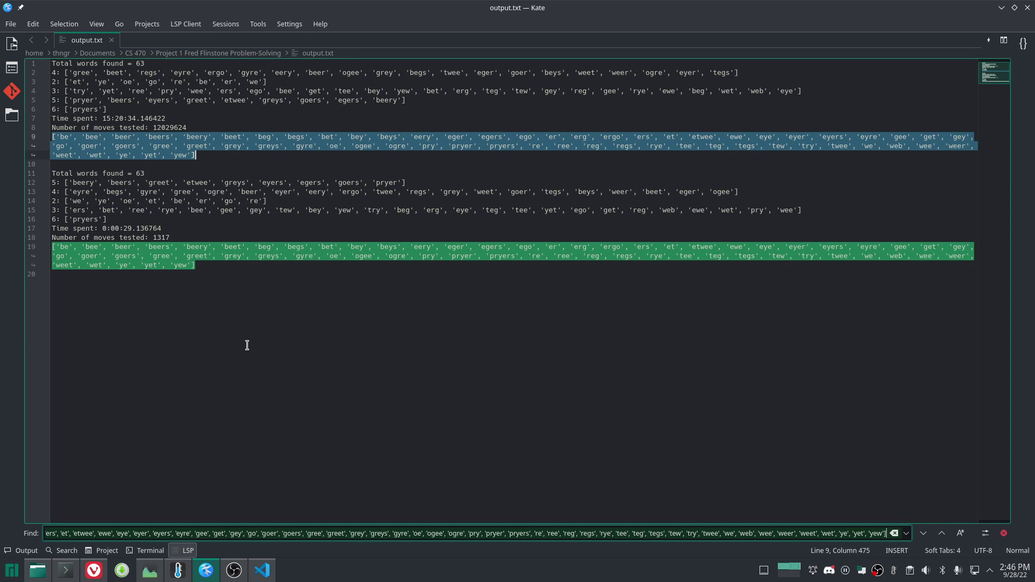
pyautogui.click(349, 377)
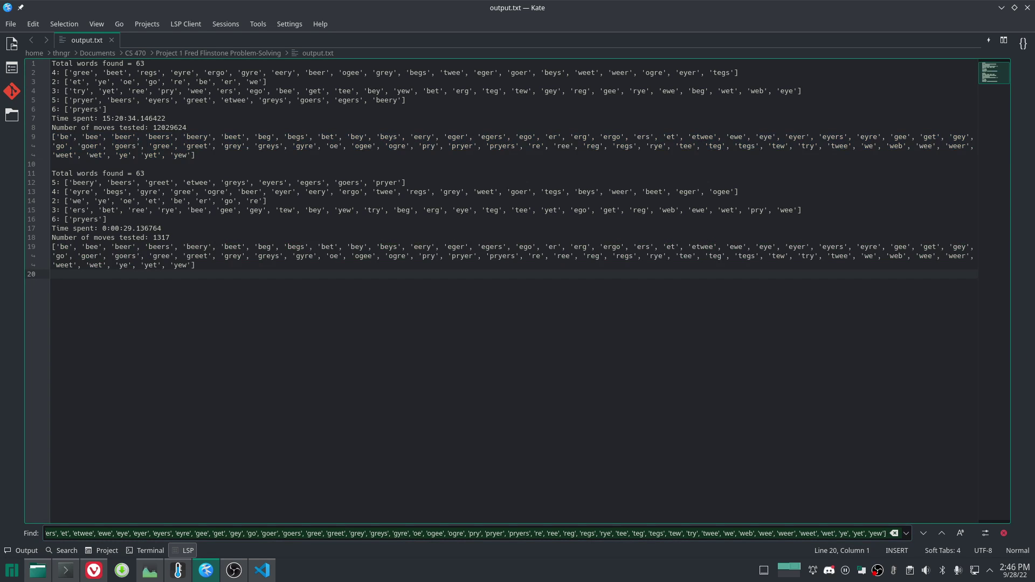